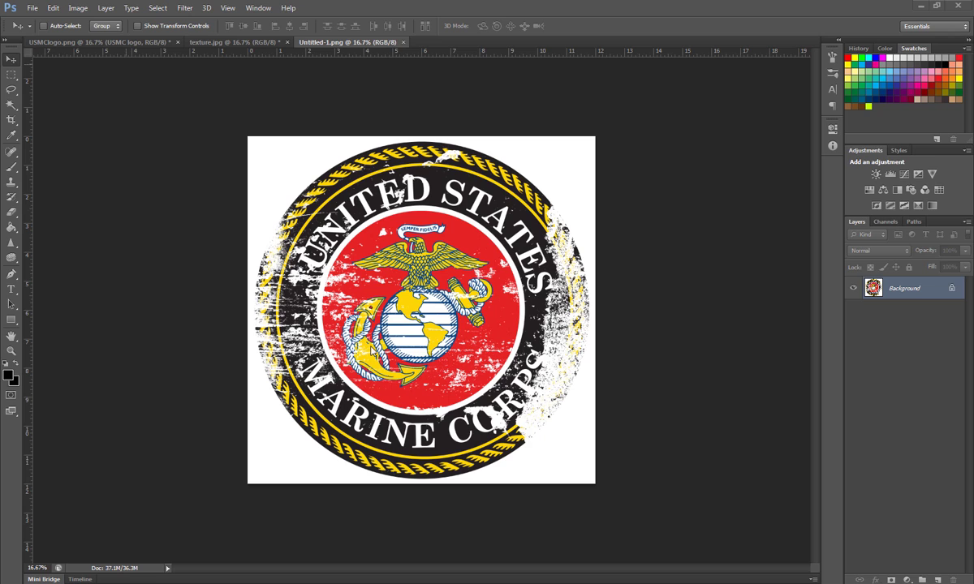
- Close the finished Untitled-1.png preview document to return to USMClogo.png
click(403, 42)
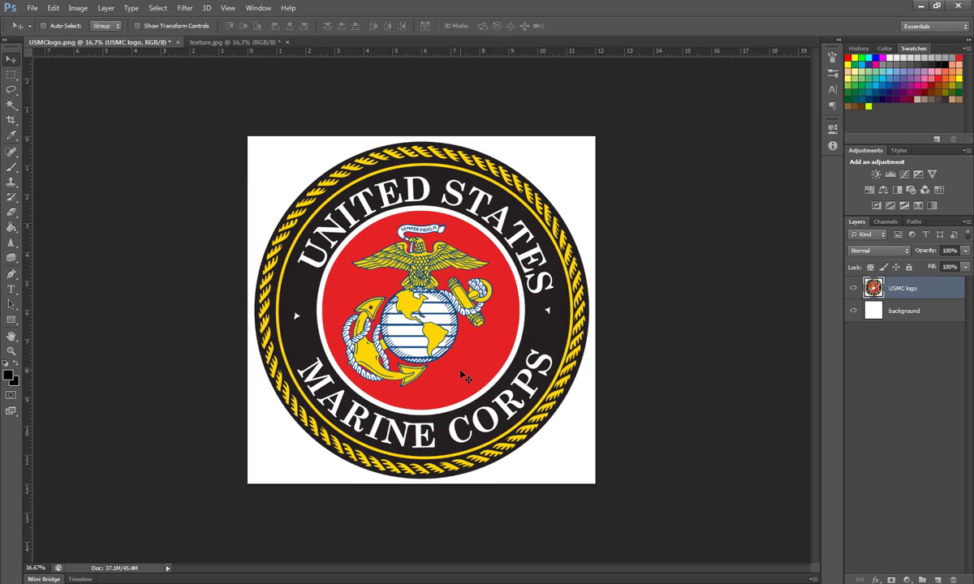
- View the texture.jpg rust photo, then go back to USMClogo.png
click(245, 42)
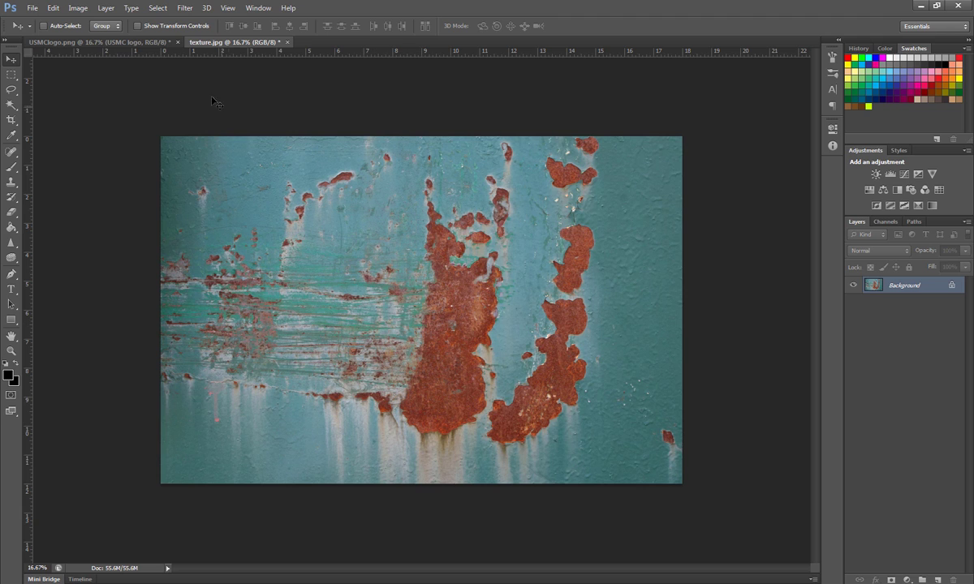
click(143, 43)
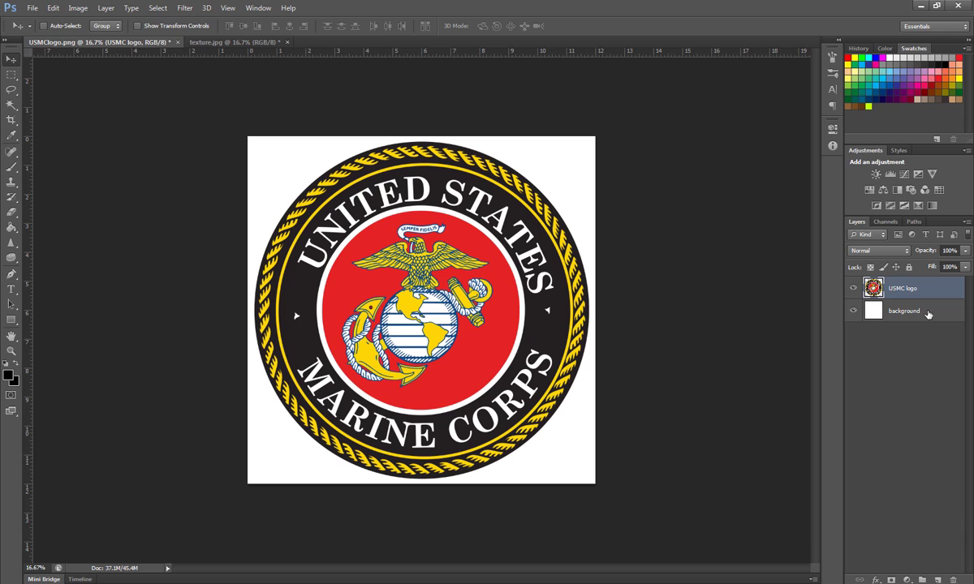
- Convert texture.jpg to Grayscale mode, discarding its colour information
click(230, 42)
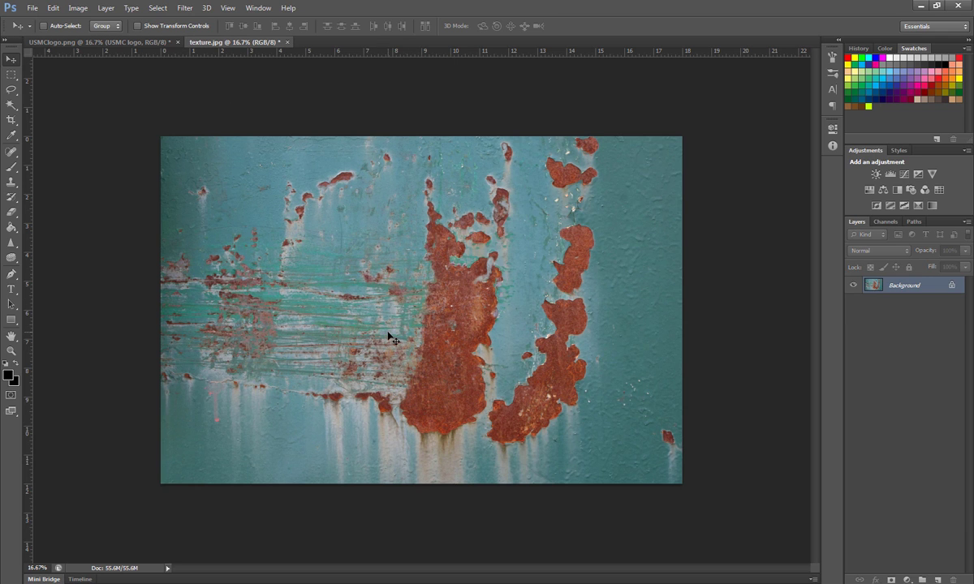
click(77, 8)
mouse_move(81, 24)
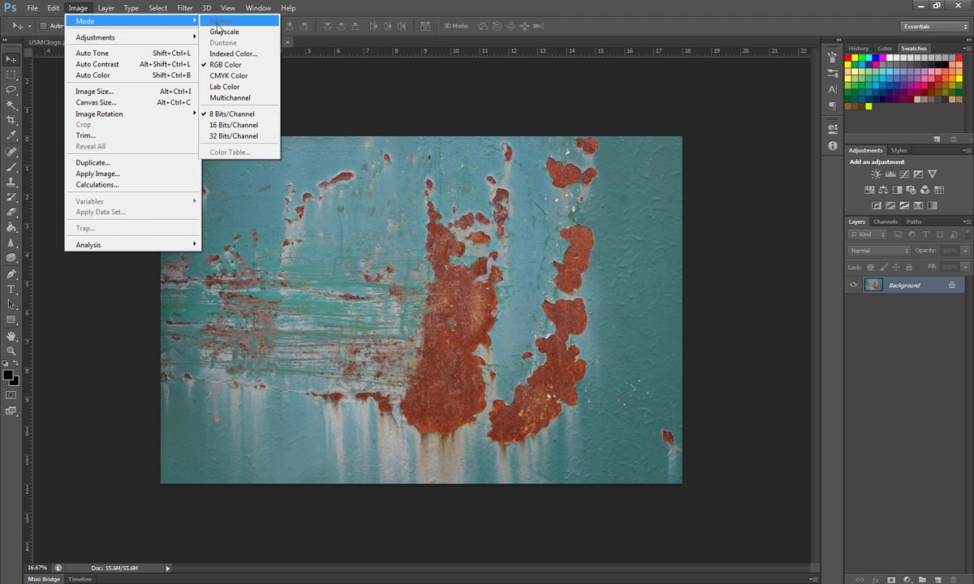
click(224, 34)
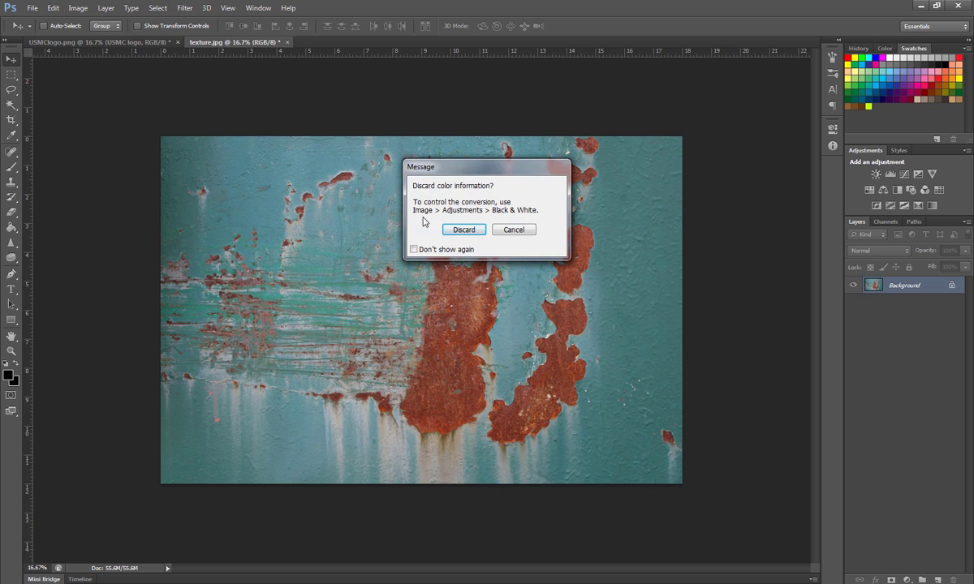
click(463, 230)
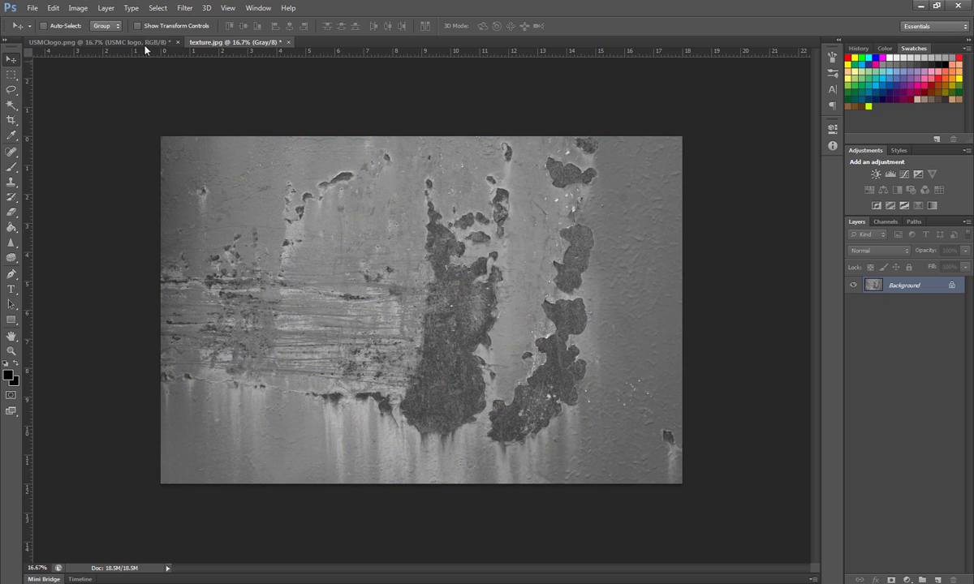
click(78, 8)
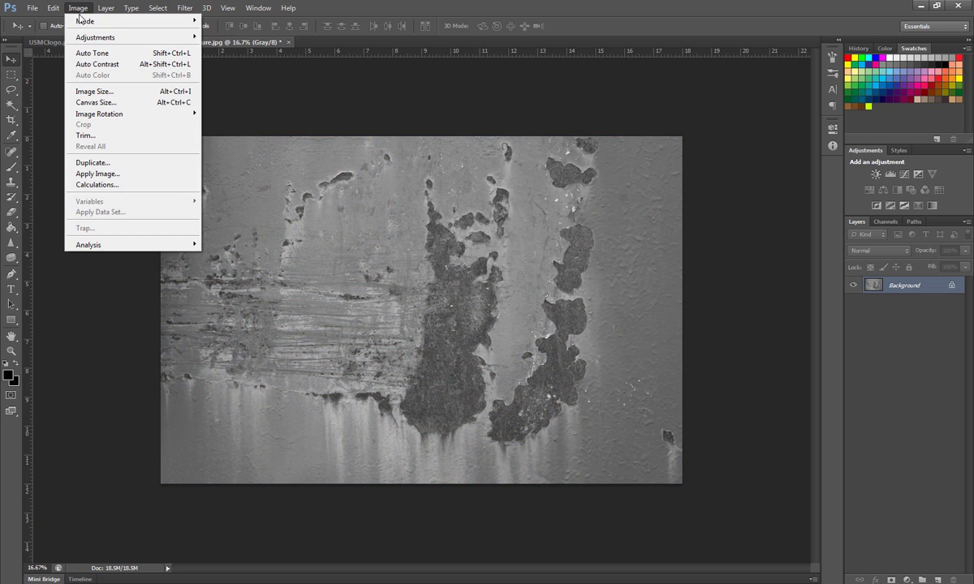
- Apply a steep Curves adjustment pushing the rust texture into stark black-and-white contrast
mouse_move(84, 38)
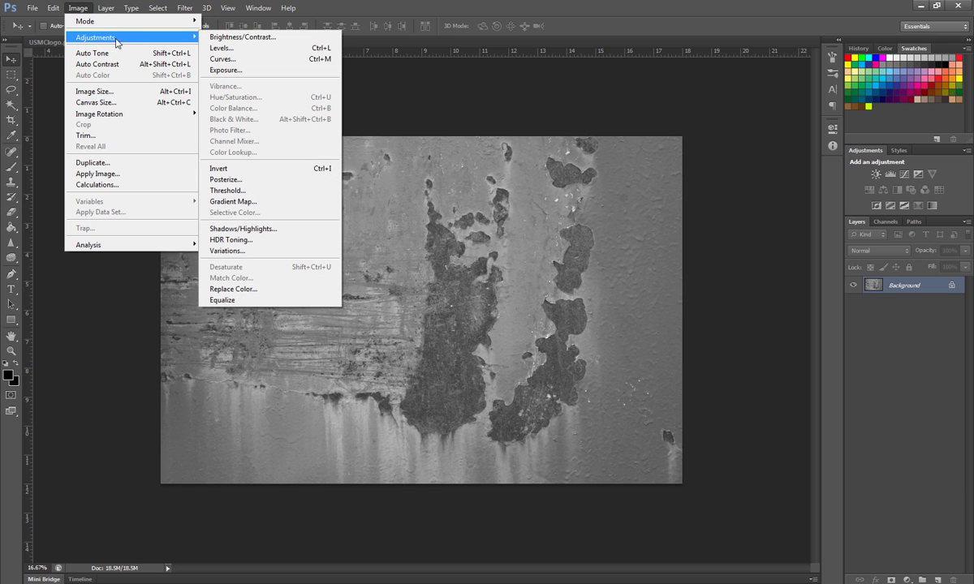
click(233, 60)
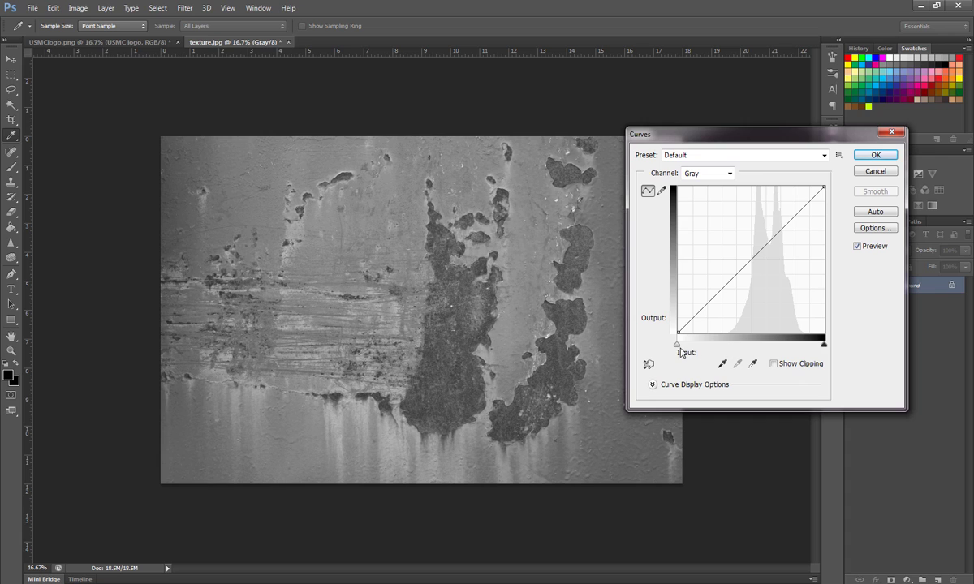
click(788, 222)
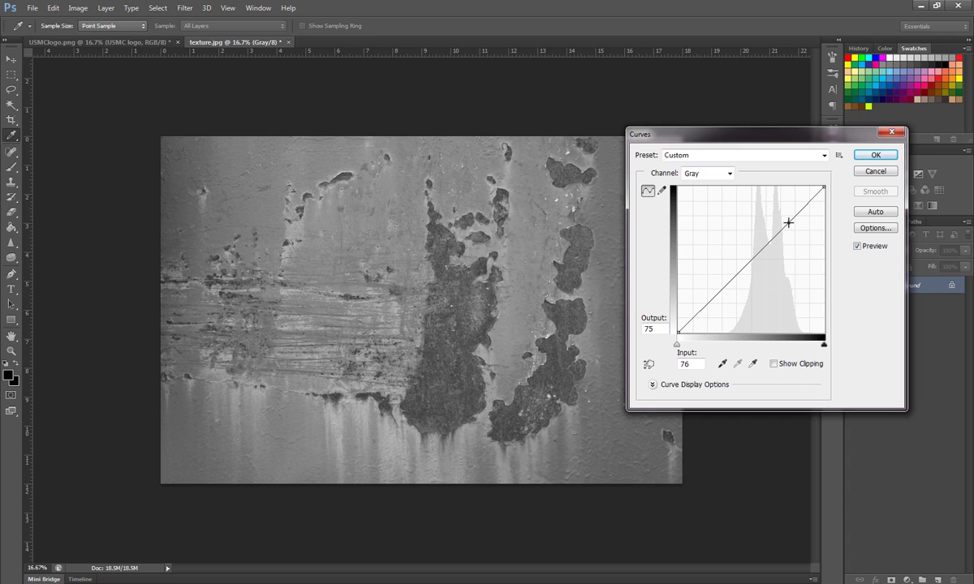
drag(788, 221, 781, 187)
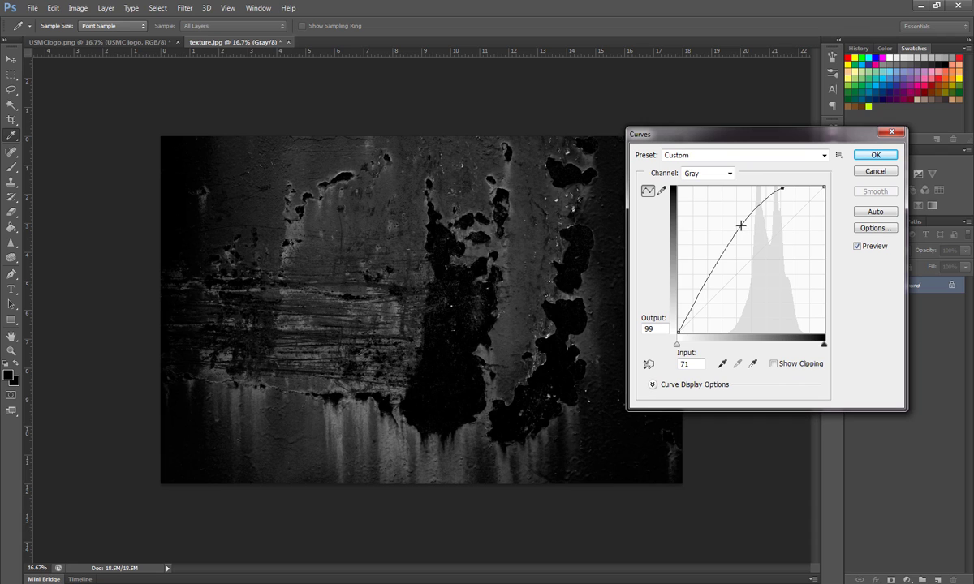
drag(741, 226, 778, 317)
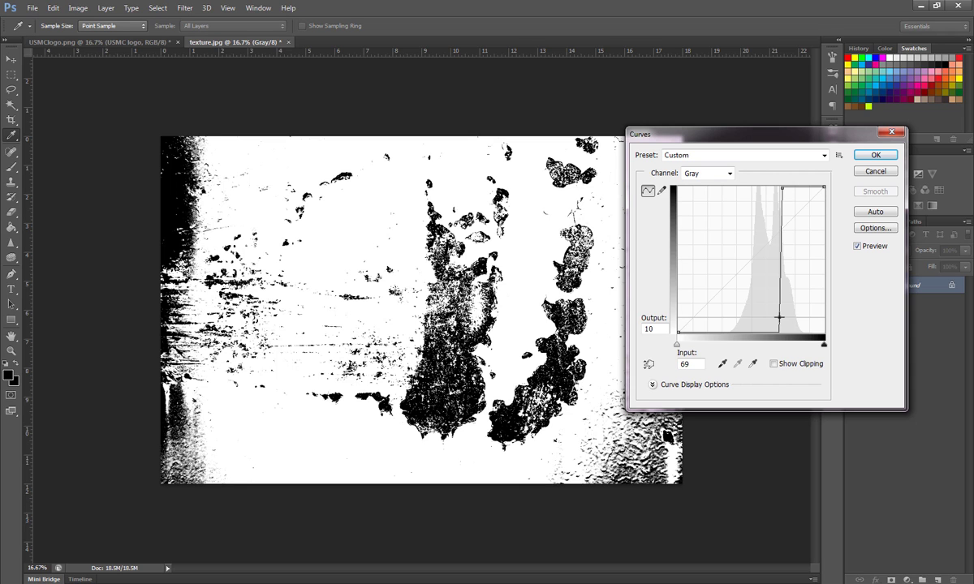
drag(779, 316, 768, 316)
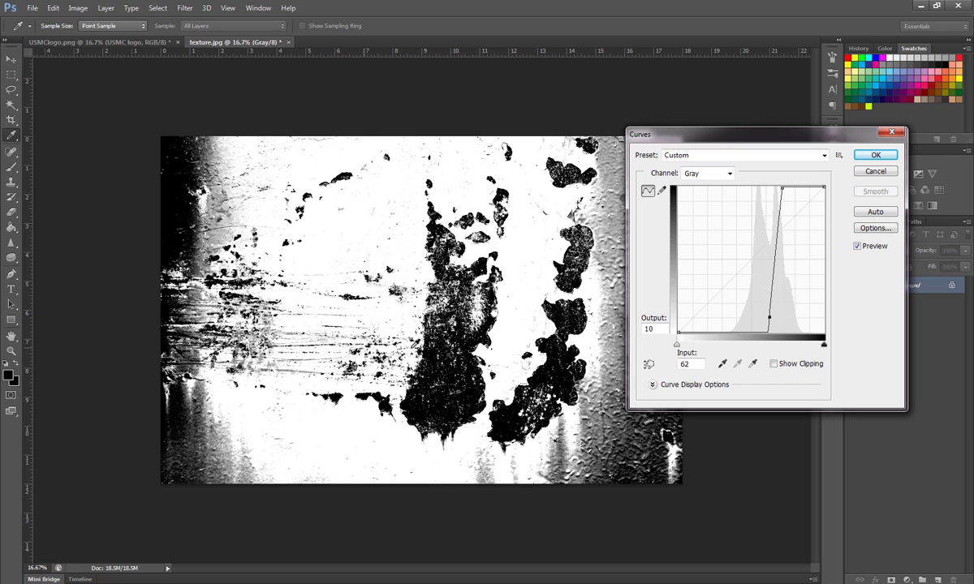
click(874, 158)
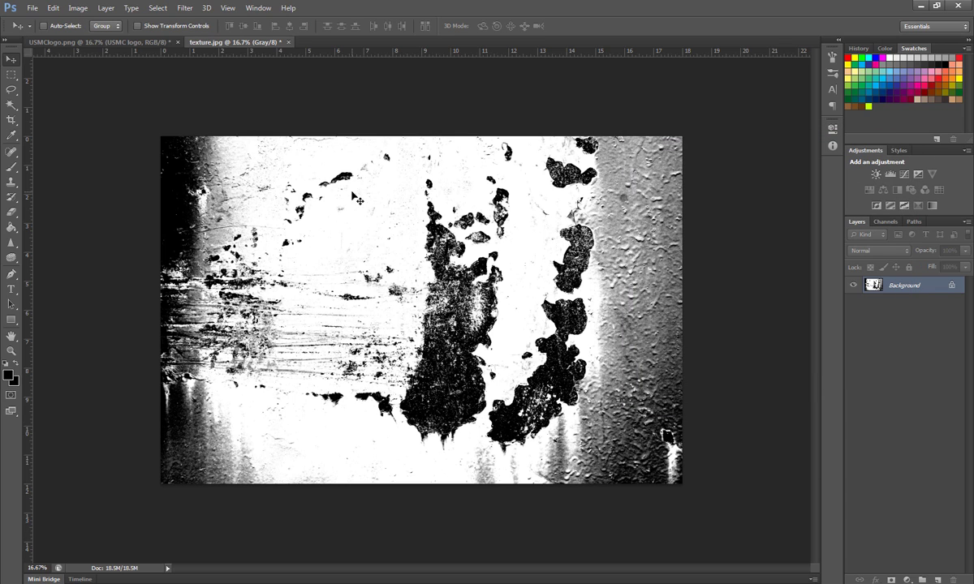
- Select all of the high-contrast rust texture and copy it
click(159, 8)
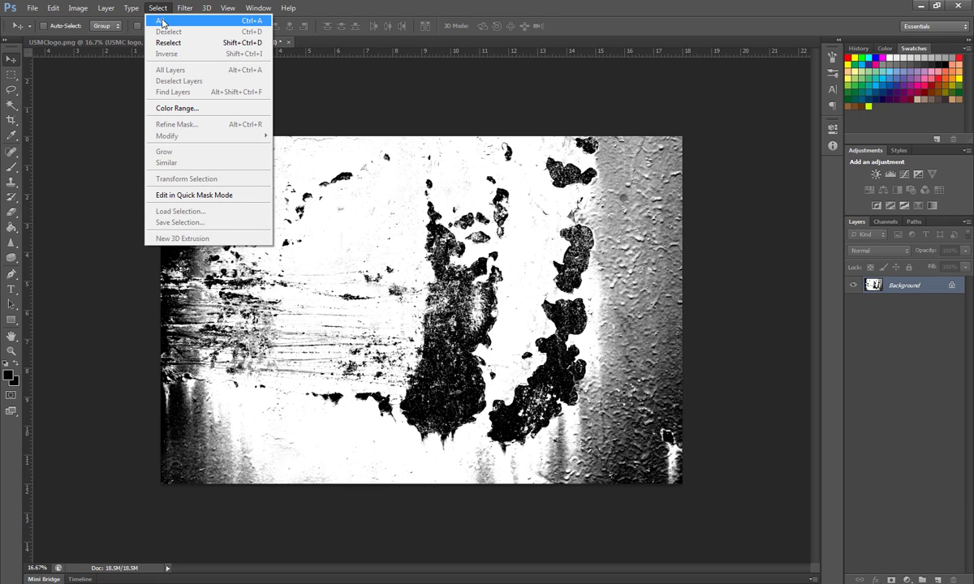
click(162, 20)
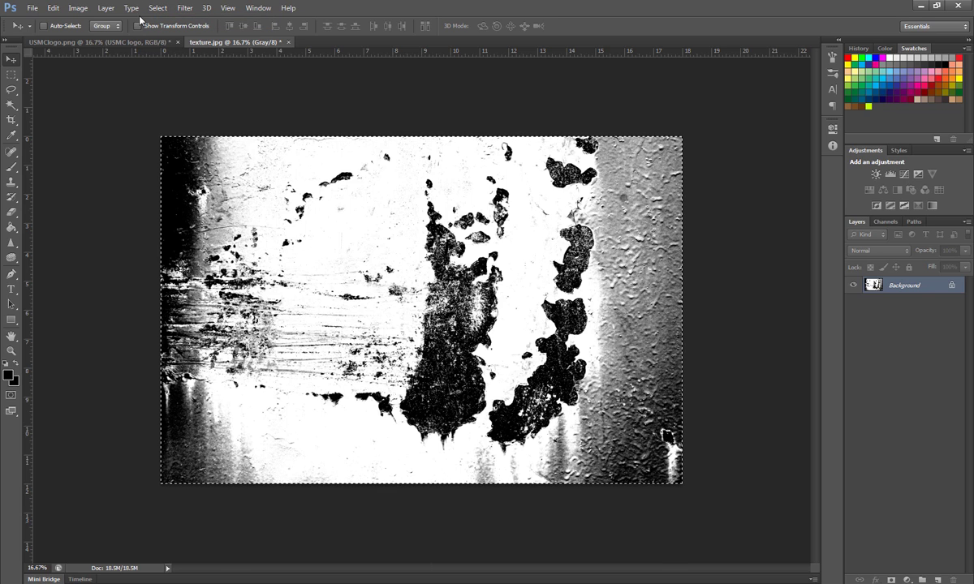
click(54, 8)
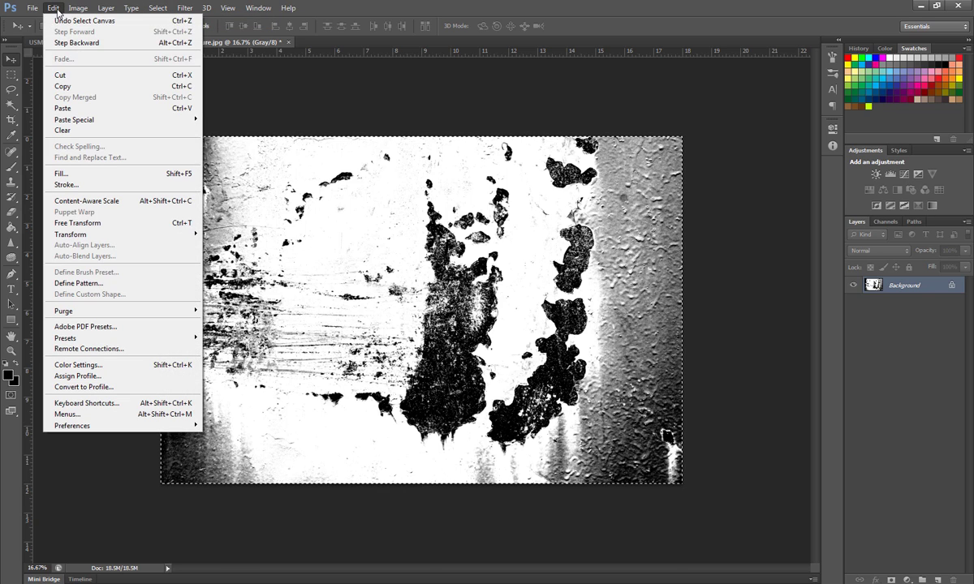
click(62, 87)
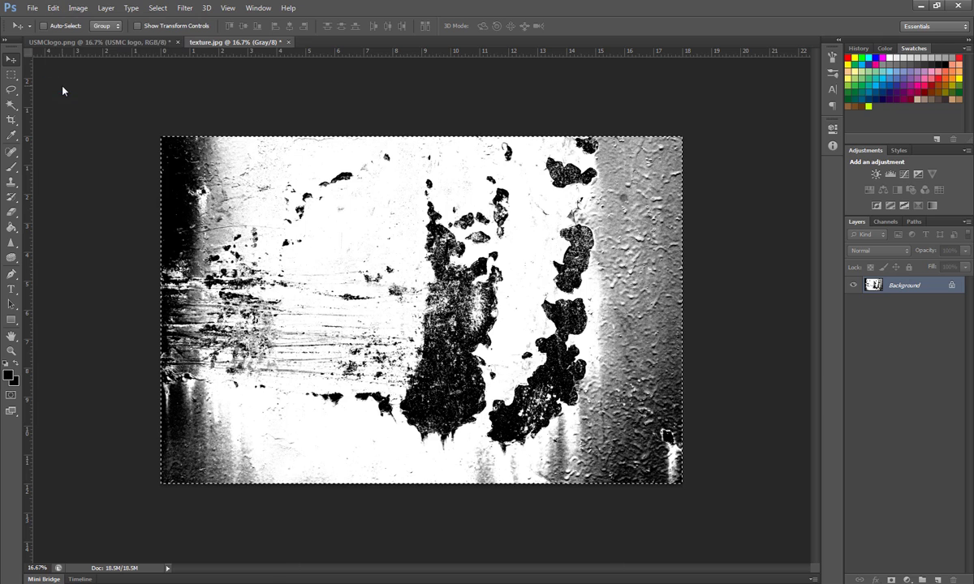
- Paste the texture into USMClogo.png as Layer 1 above the background layer
click(81, 44)
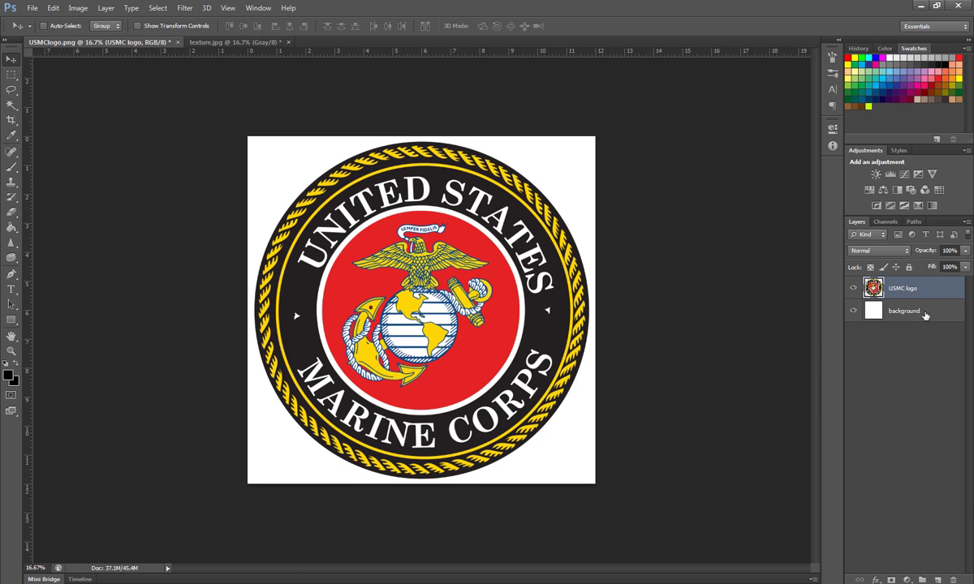
click(927, 315)
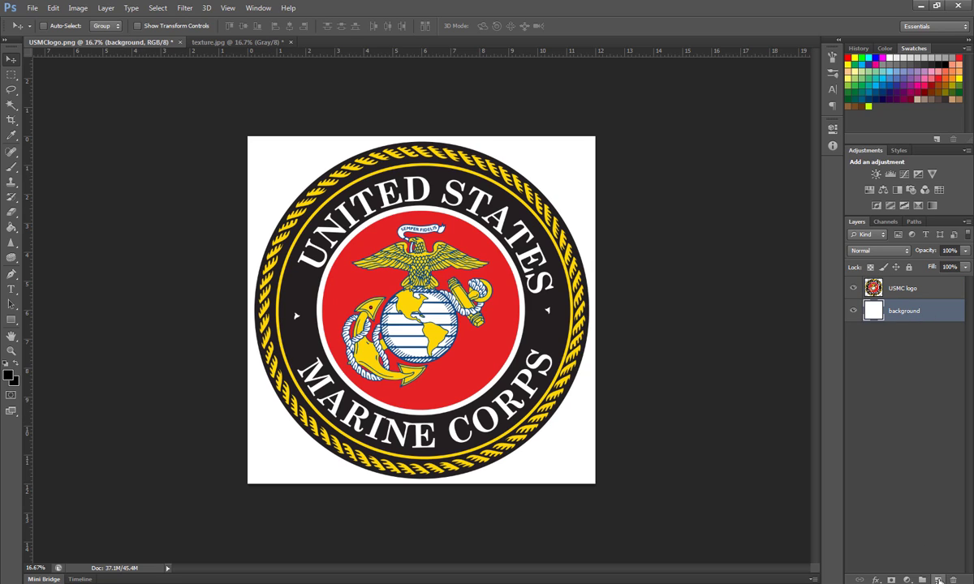
click(939, 579)
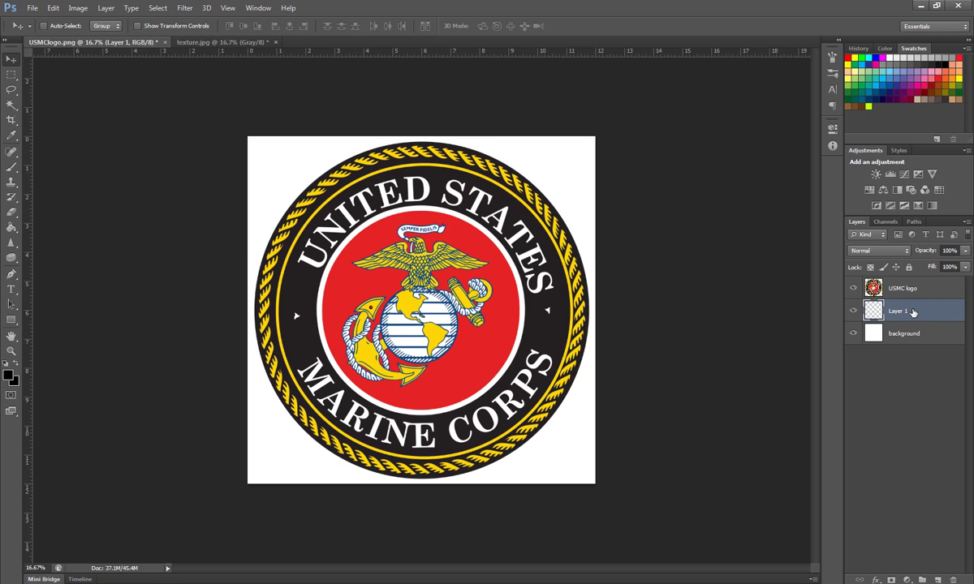
click(54, 9)
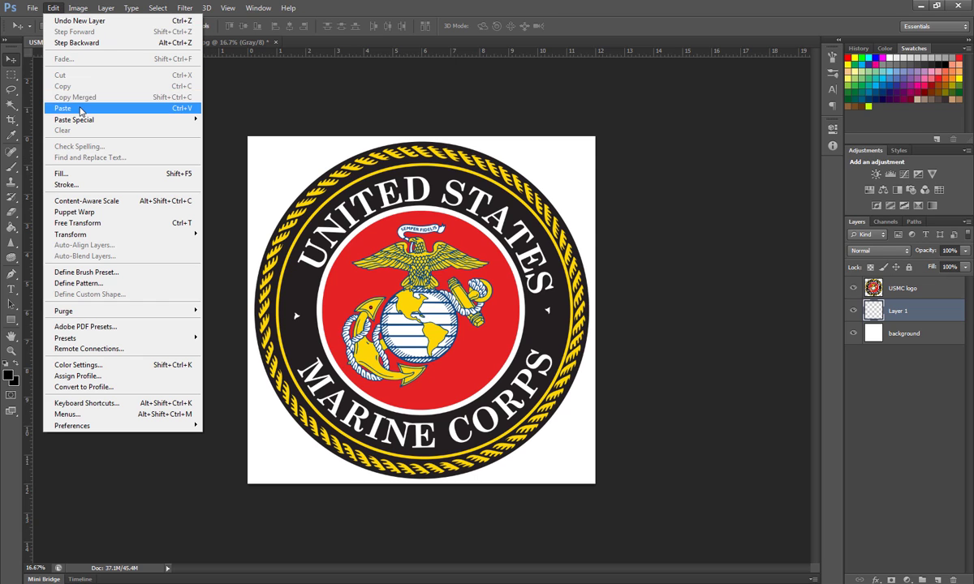
click(80, 110)
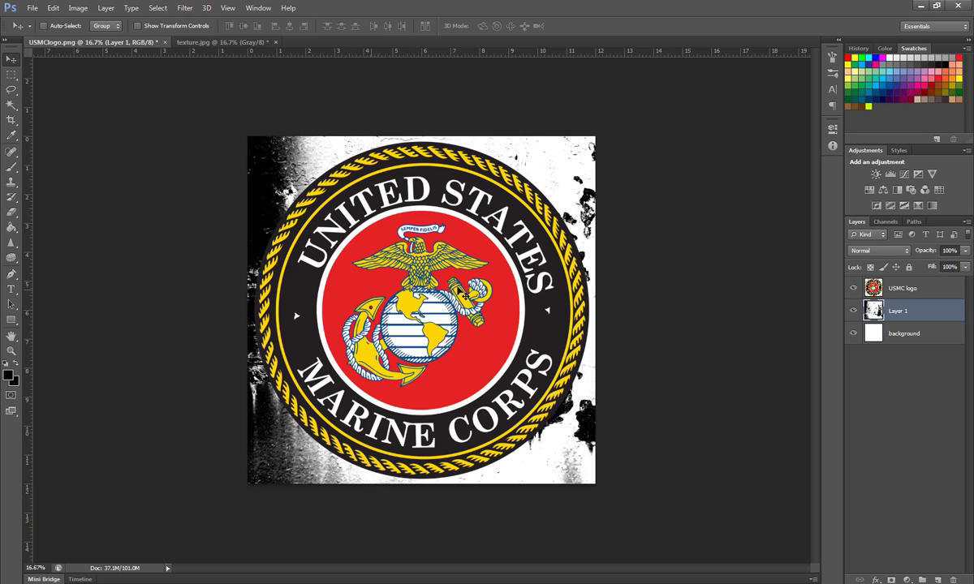
- Lower the USMC logo layer's opacity to 75%
click(901, 287)
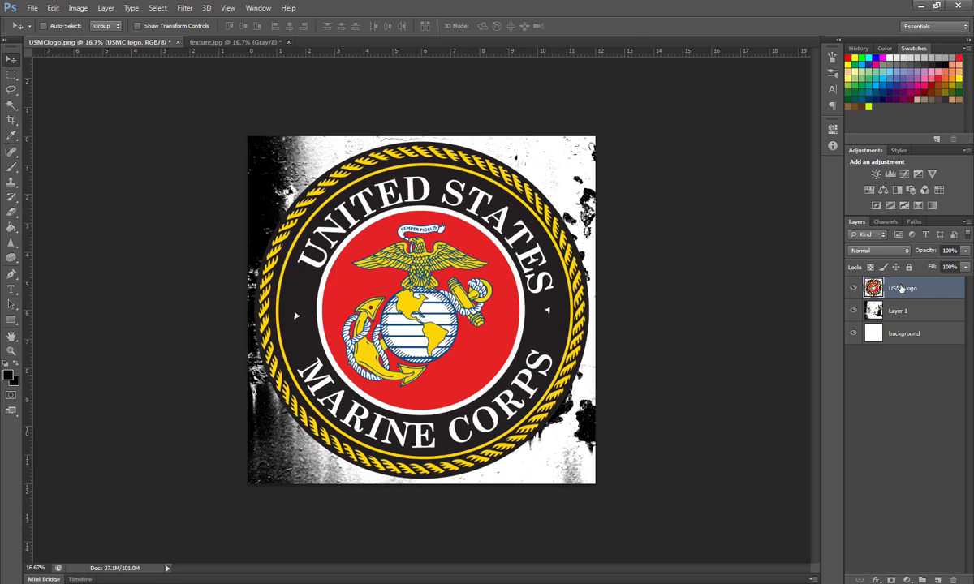
click(966, 253)
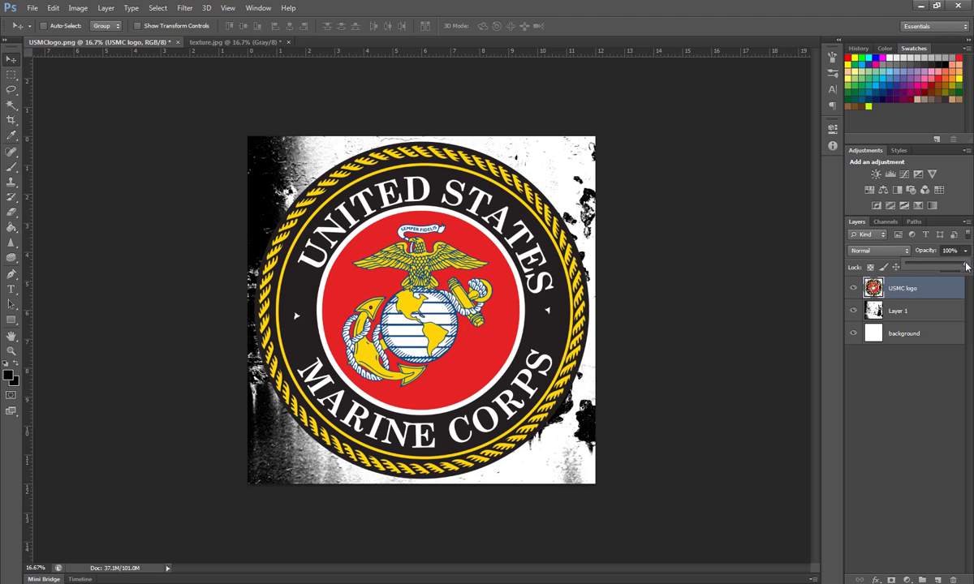
drag(966, 267, 953, 266)
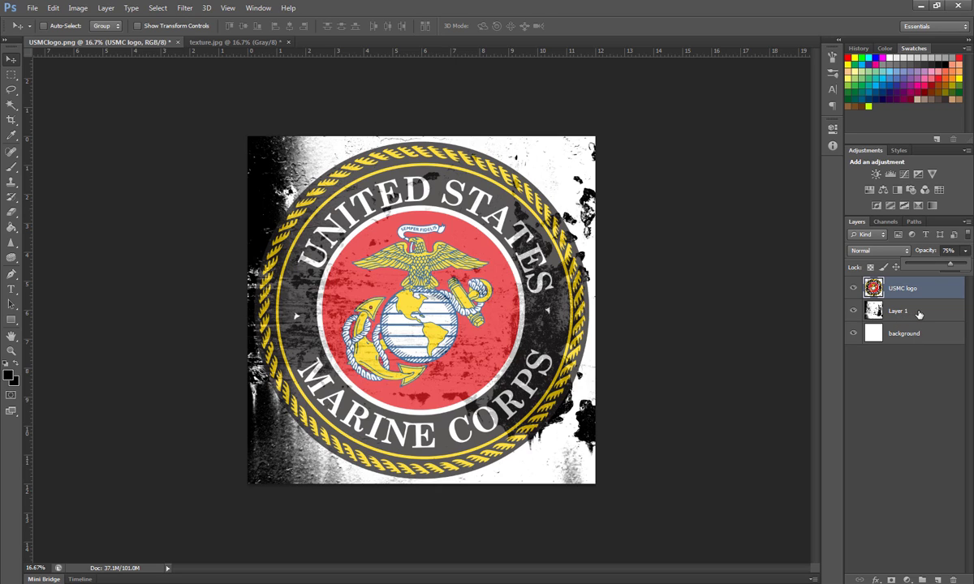
- Scale the rust texture Layer 1 to about 132.72% with the logo temporarily hidden
click(854, 289)
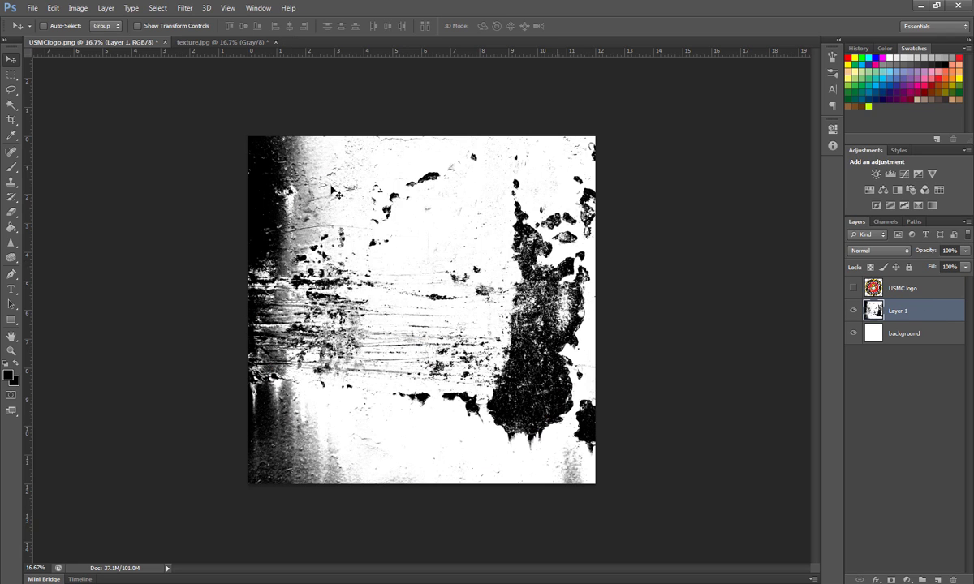
click(138, 26)
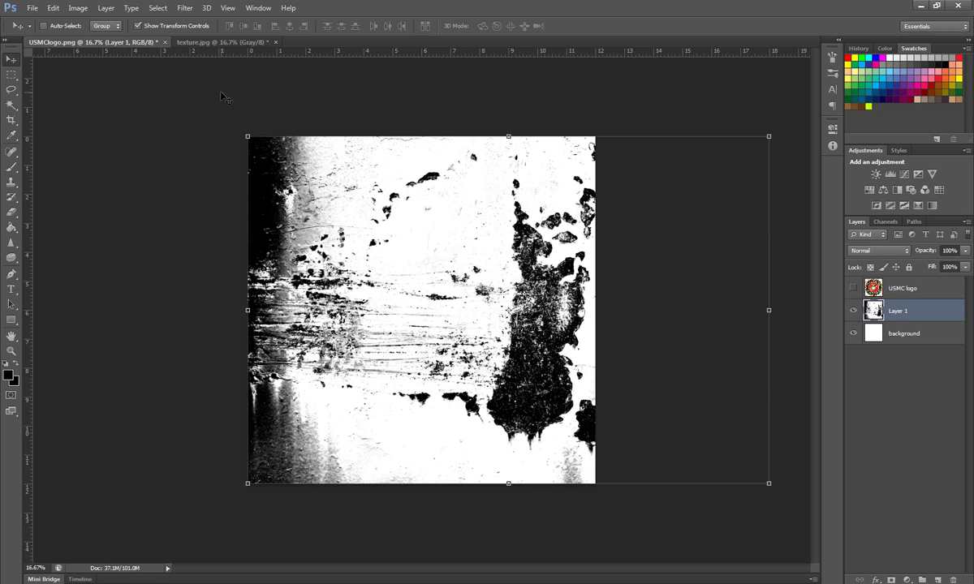
drag(247, 136, 162, 79)
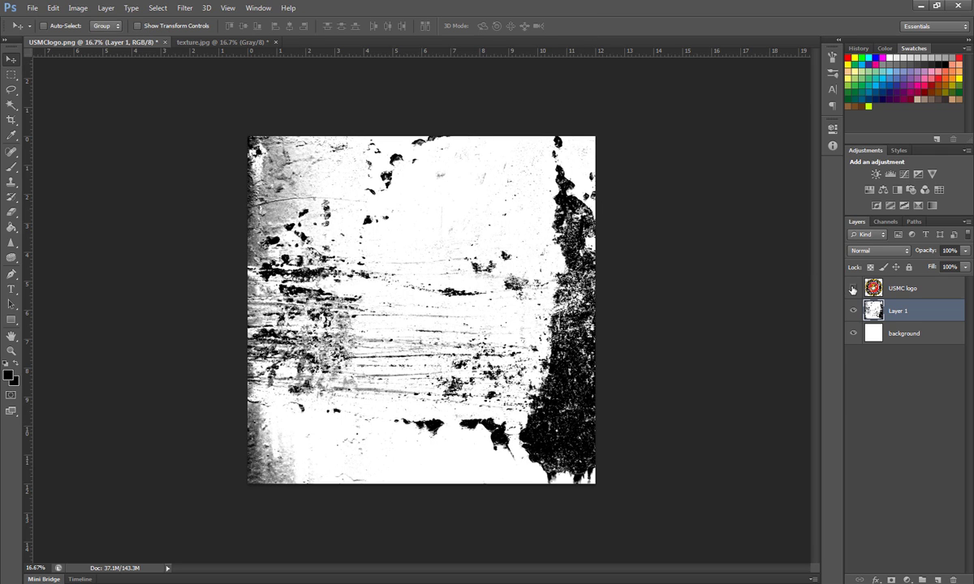
click(852, 289)
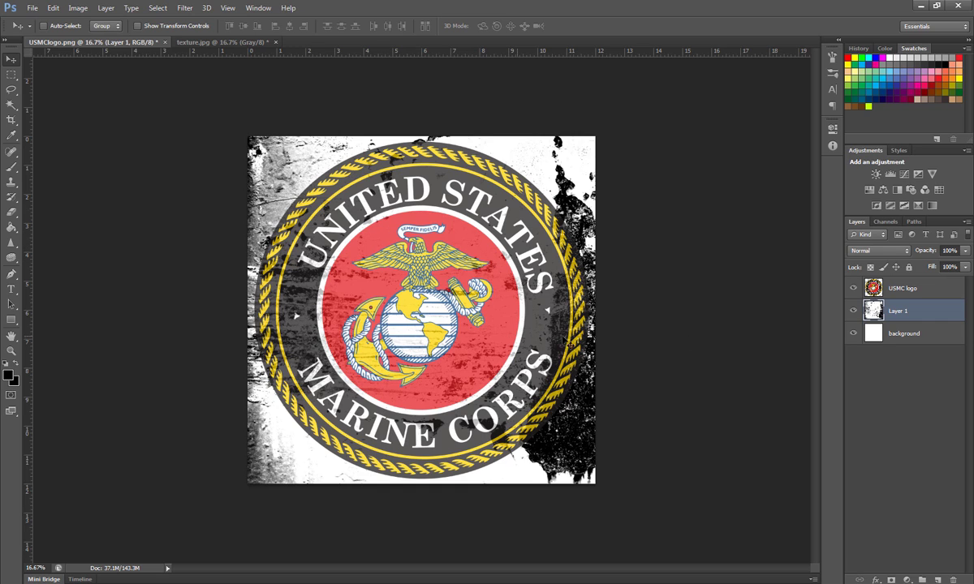
- Hide the logo and select the dark rust areas via Color Range at fuzziness 95
click(853, 288)
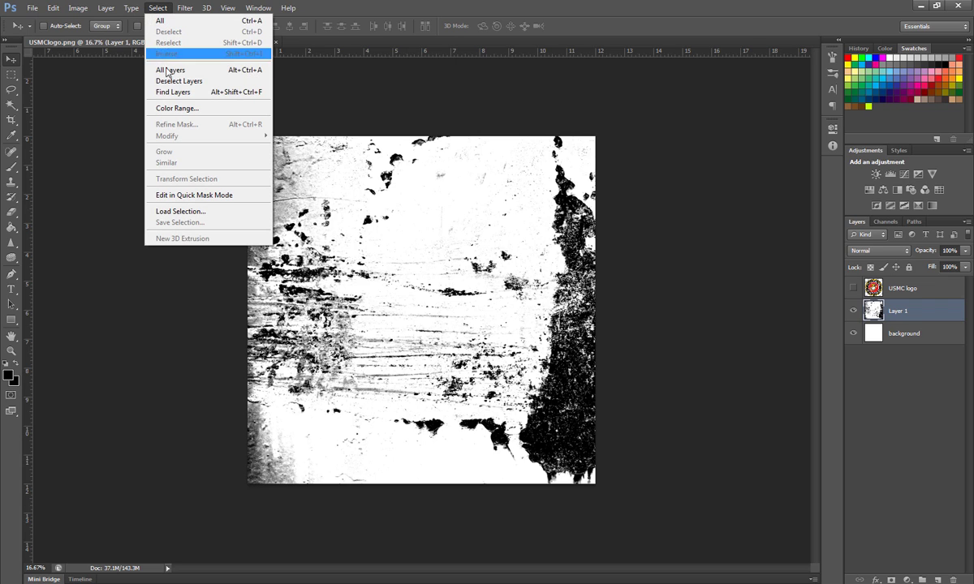
click(177, 109)
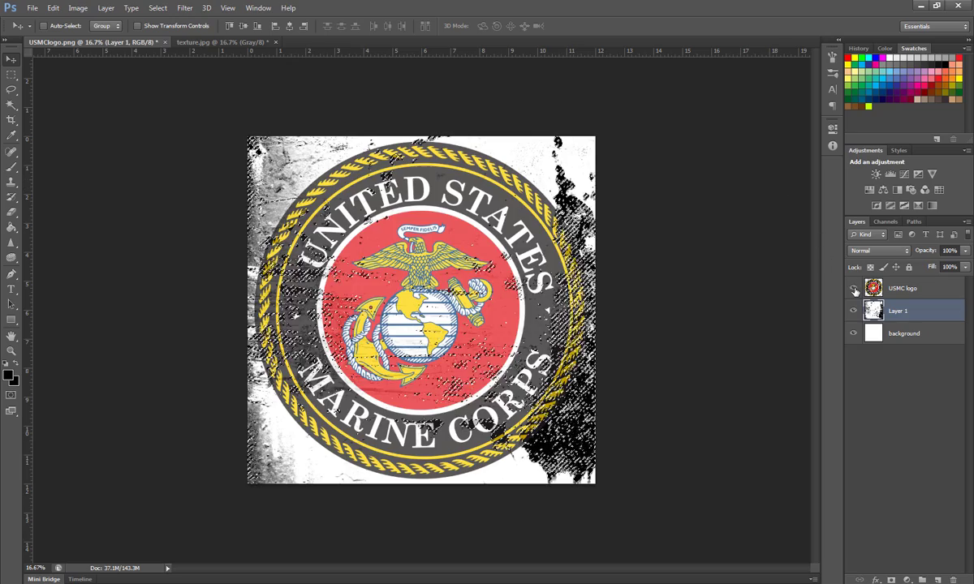
- Add a layer mask to the USMC logo layer from the selection and invert it
click(914, 291)
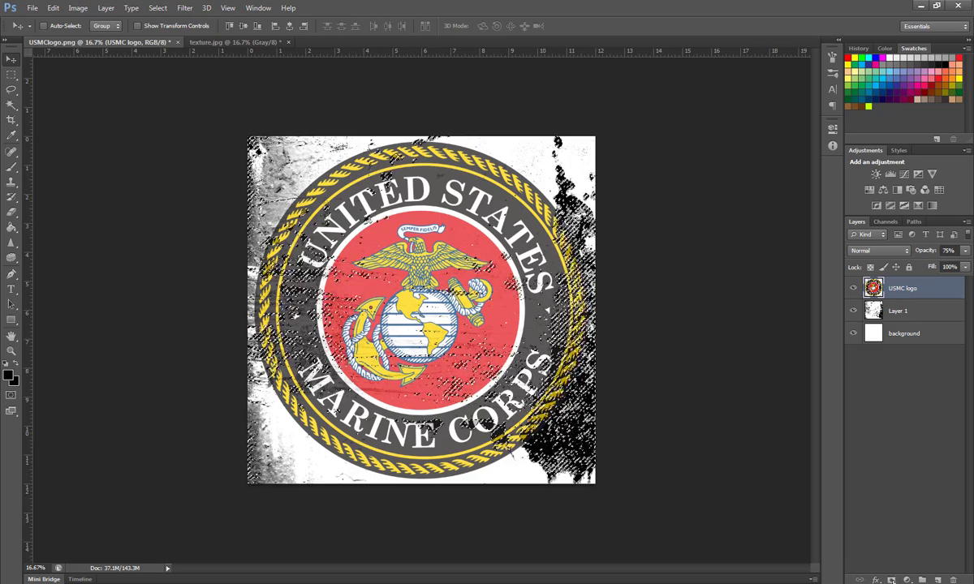
click(891, 581)
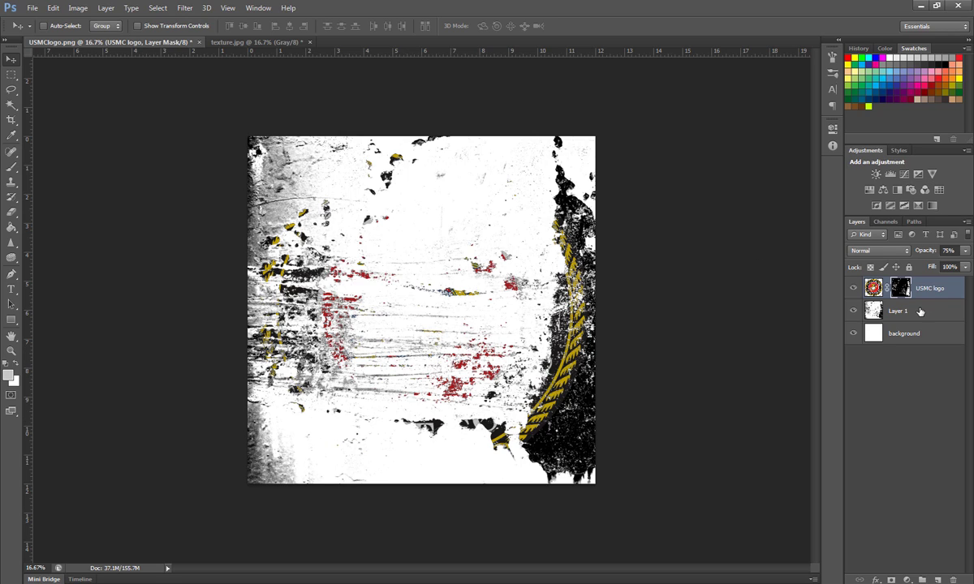
double_click(901, 288)
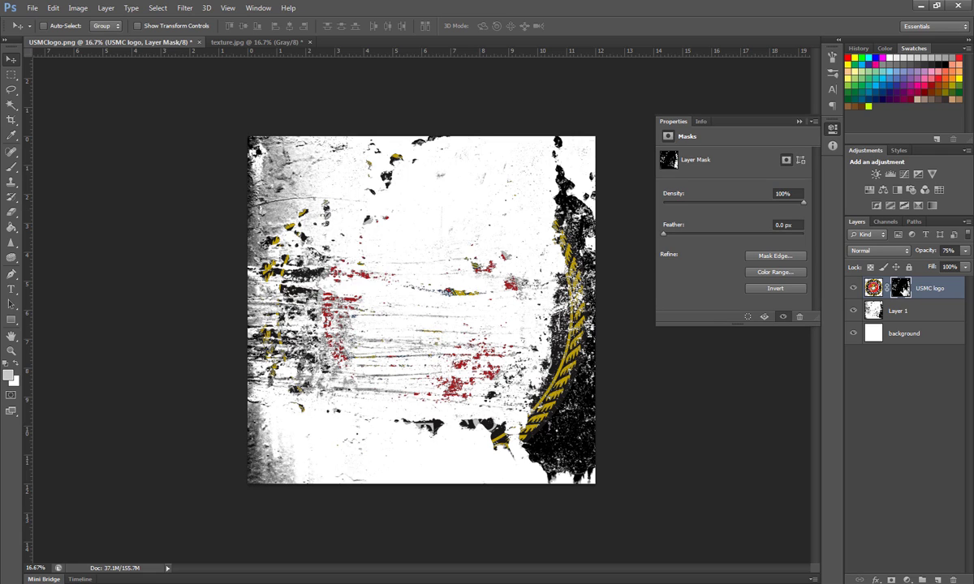
click(775, 289)
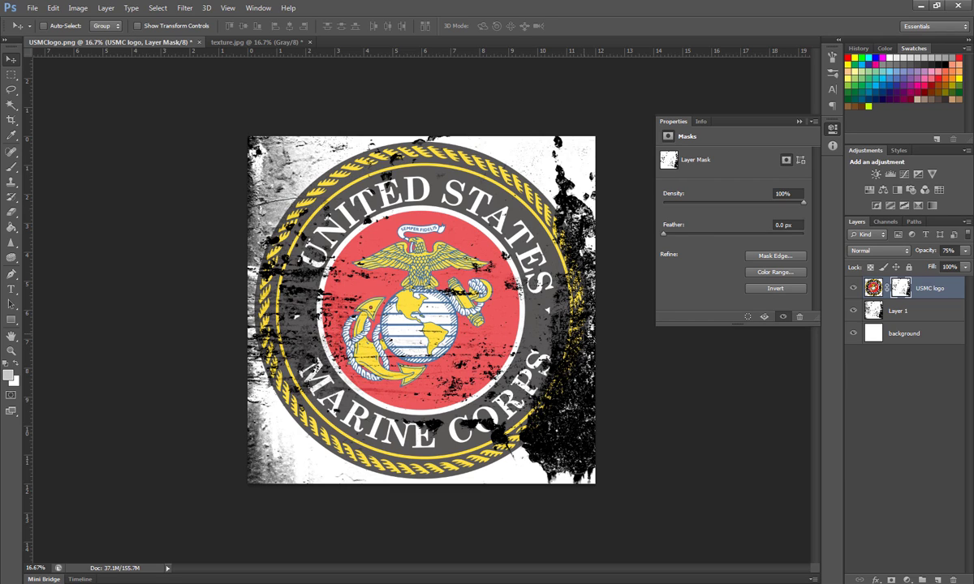
- Hide the rust texture layer, set the logo opacity to 100%, and check transparency against the background
click(853, 311)
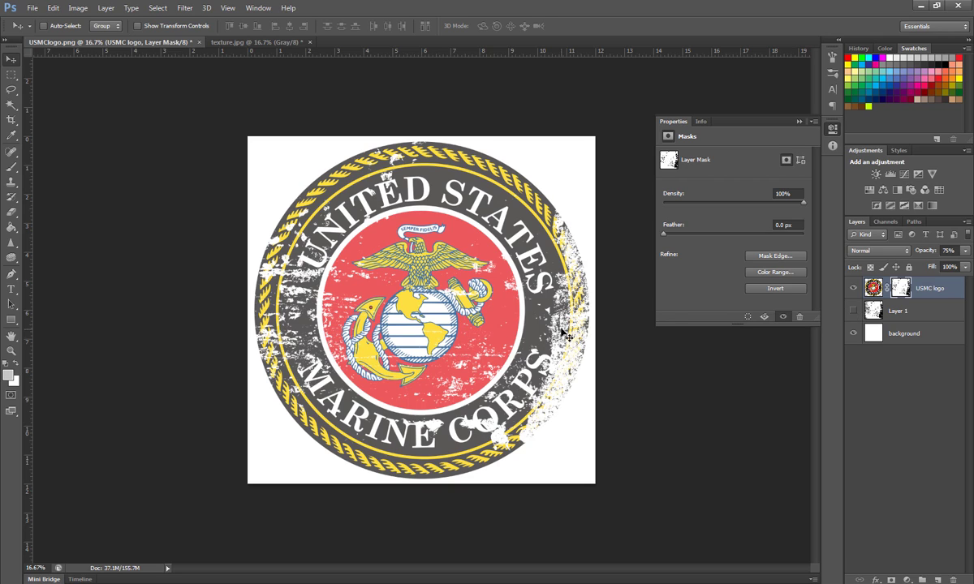
click(966, 253)
text(100)
key(Return)
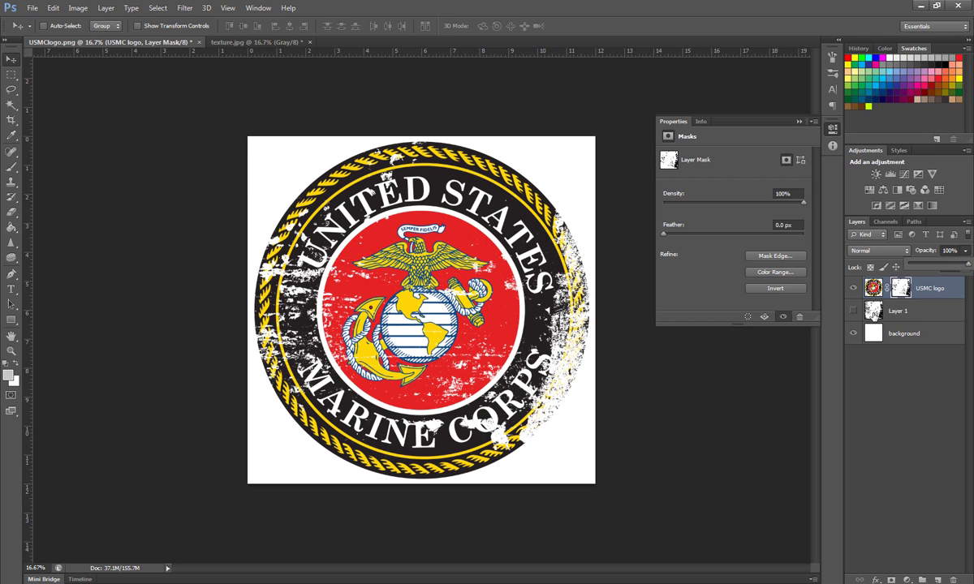
click(853, 334)
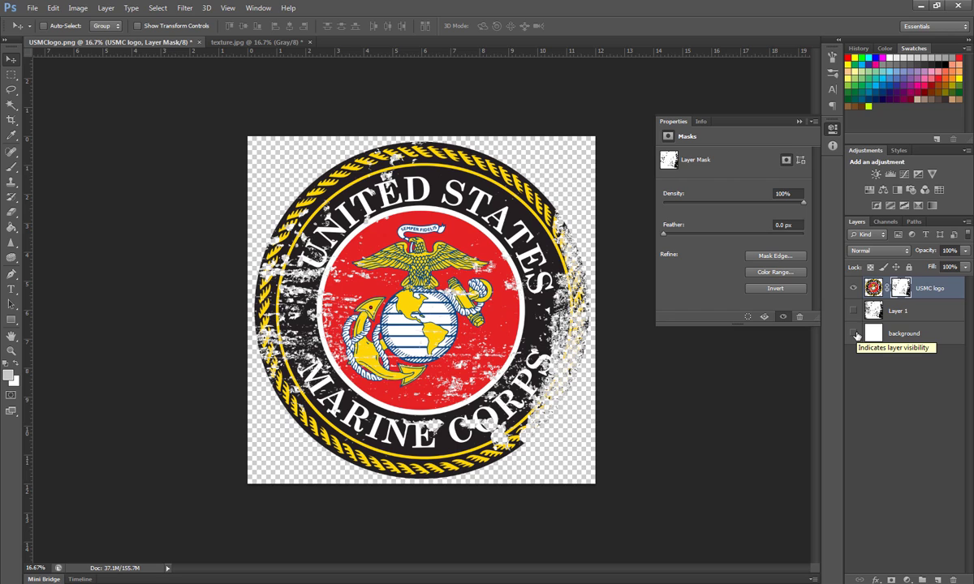
click(854, 333)
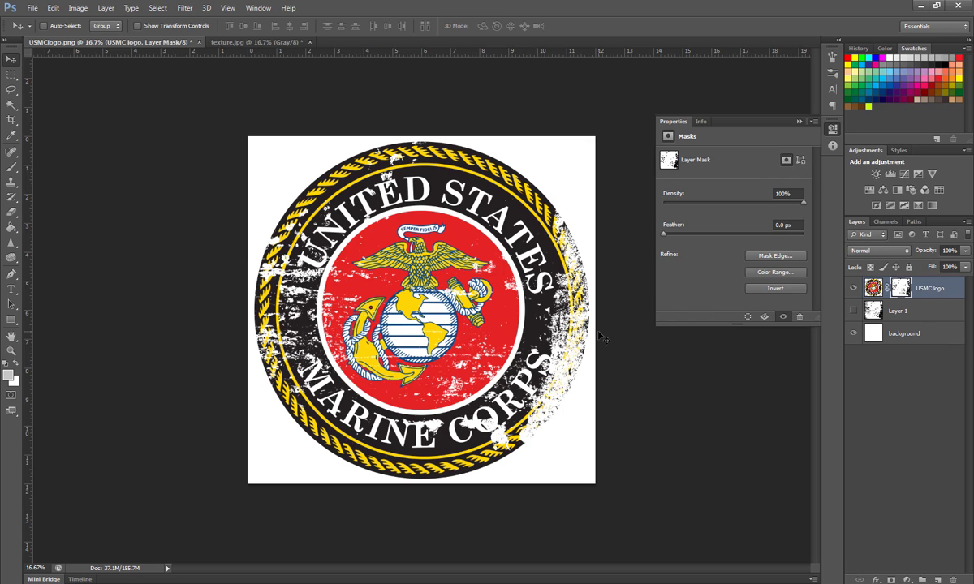
- Save the seal as USMClogo.png in PNG format in the TallFrost folder, with no compression or interlacing
click(33, 8)
click(57, 147)
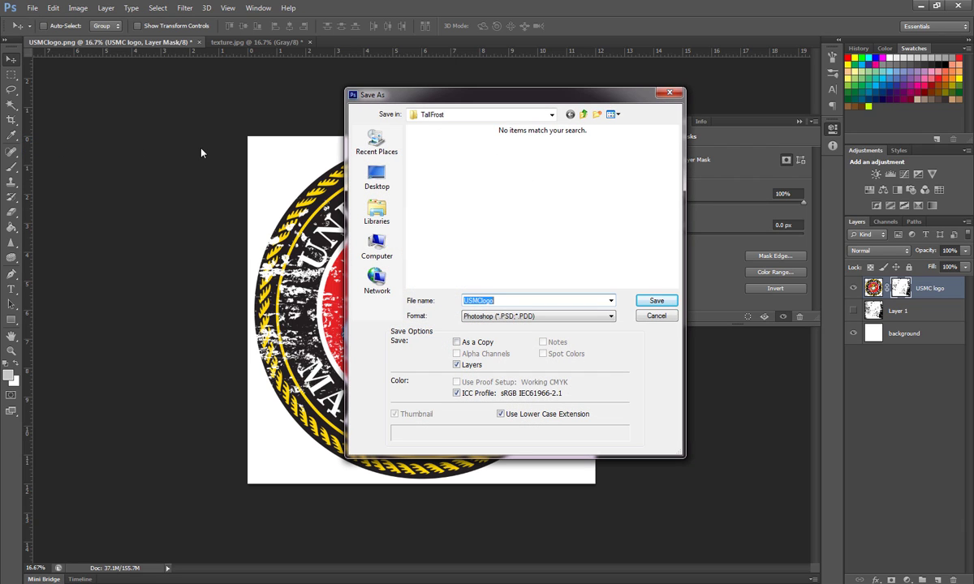
click(541, 319)
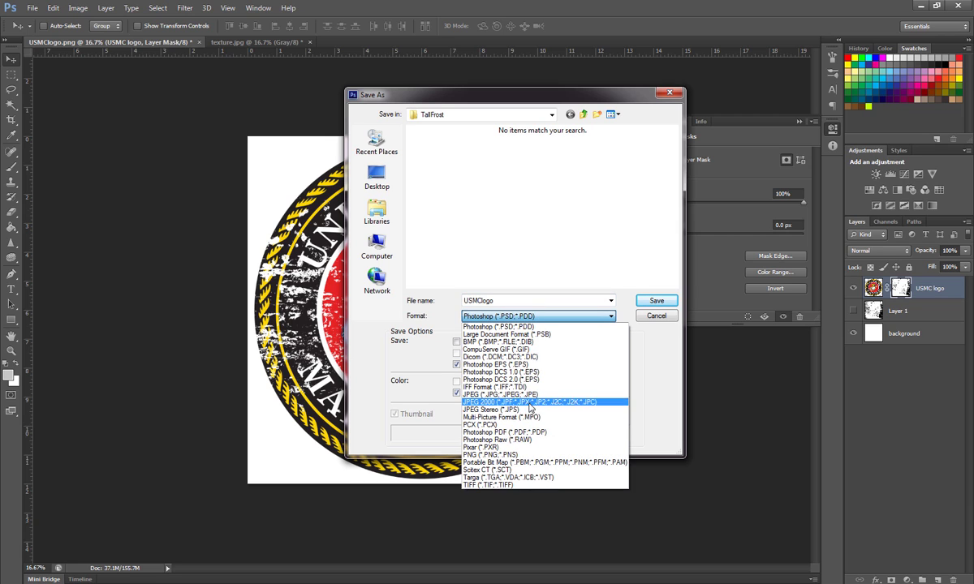
click(521, 456)
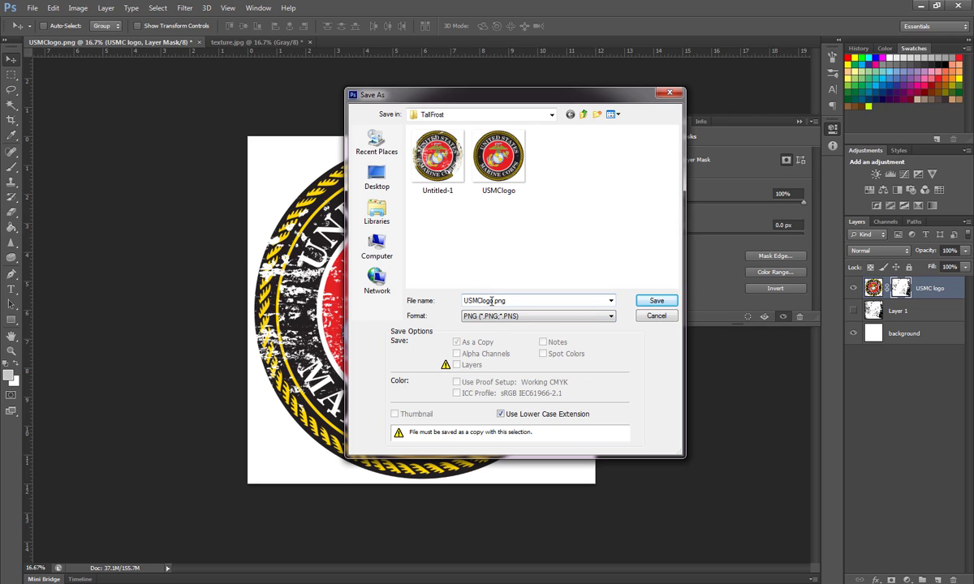
double_click(492, 301)
click(493, 301)
key(Return)
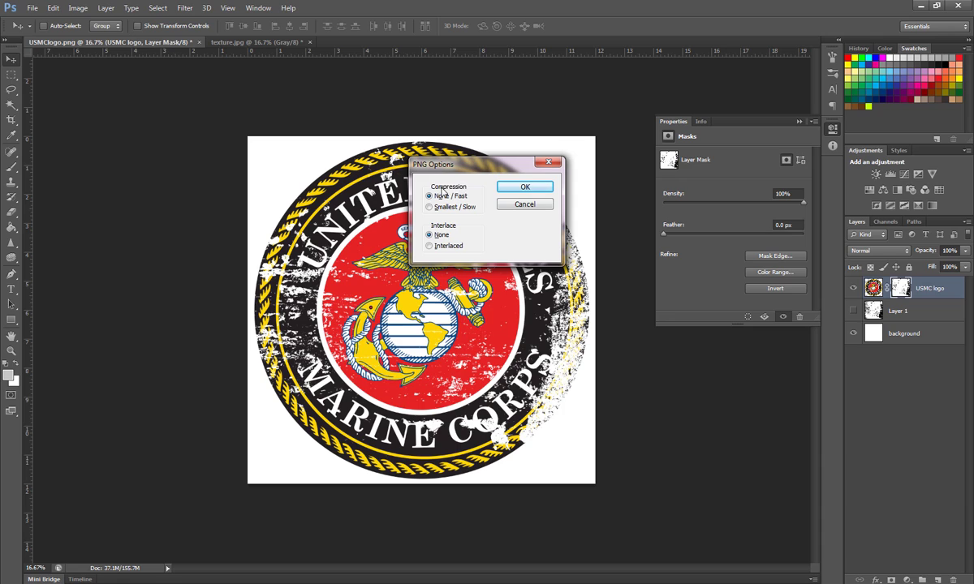
click(524, 189)
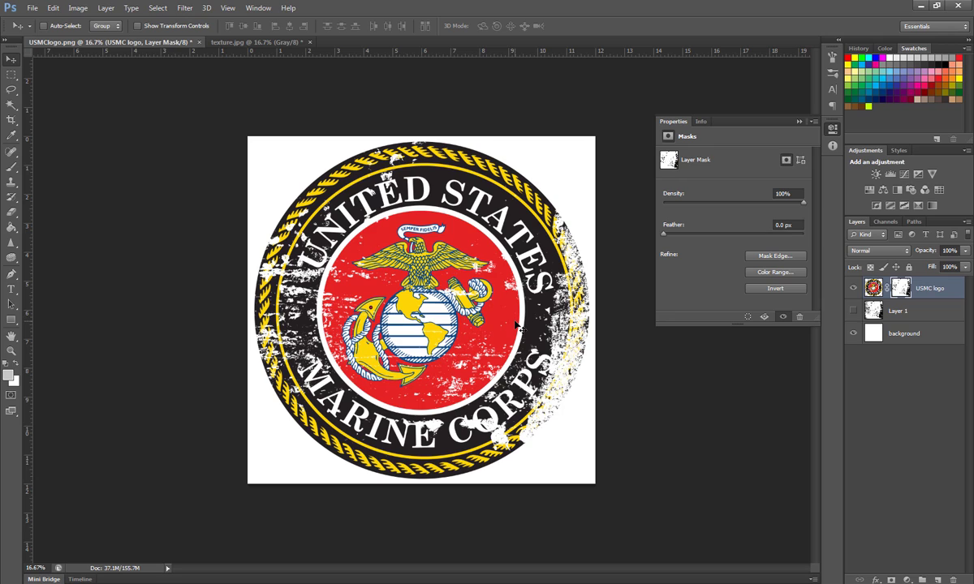